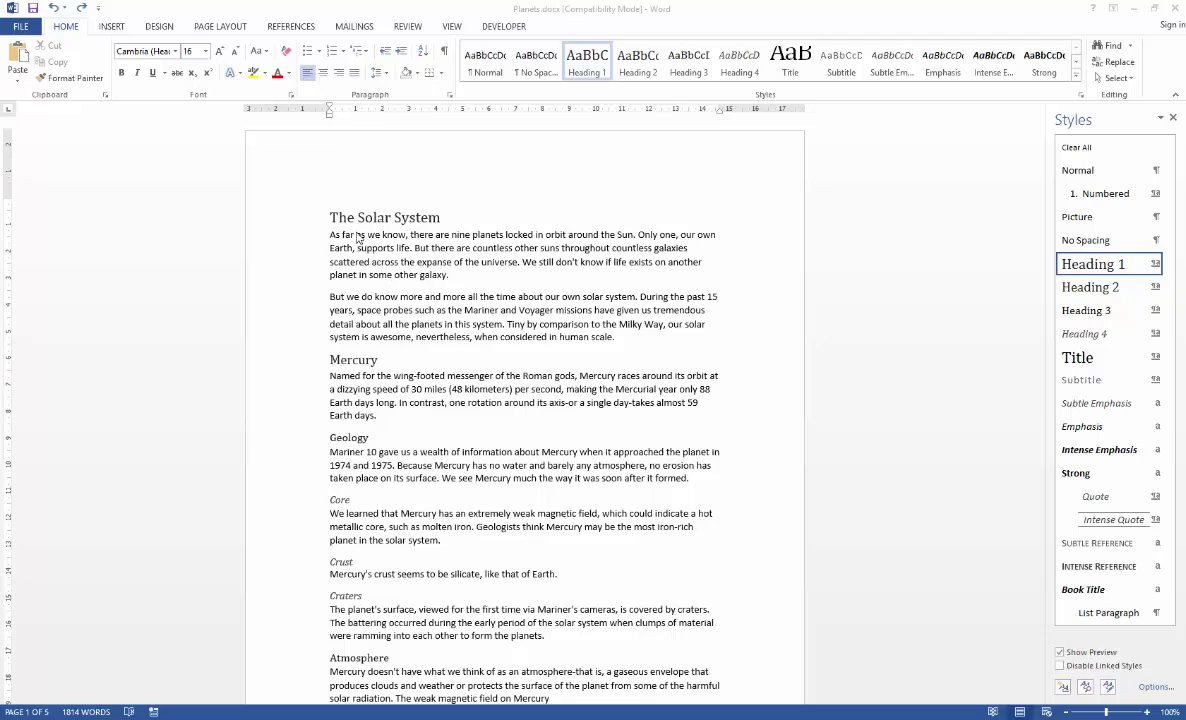
Apply the heading-linked multilevel list (1 Heading 1, 1.1 Heading 2, 1.1.1 Heading 3) to number the document's headings
click(336, 215)
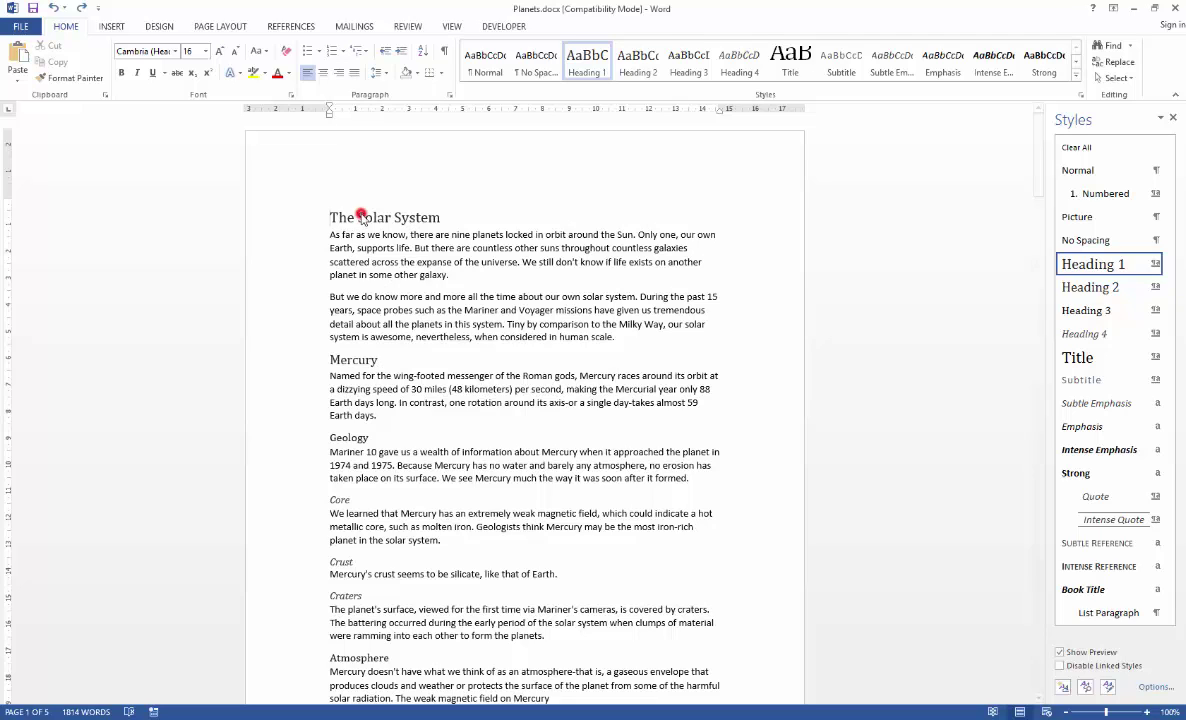
click(352, 360)
click(352, 437)
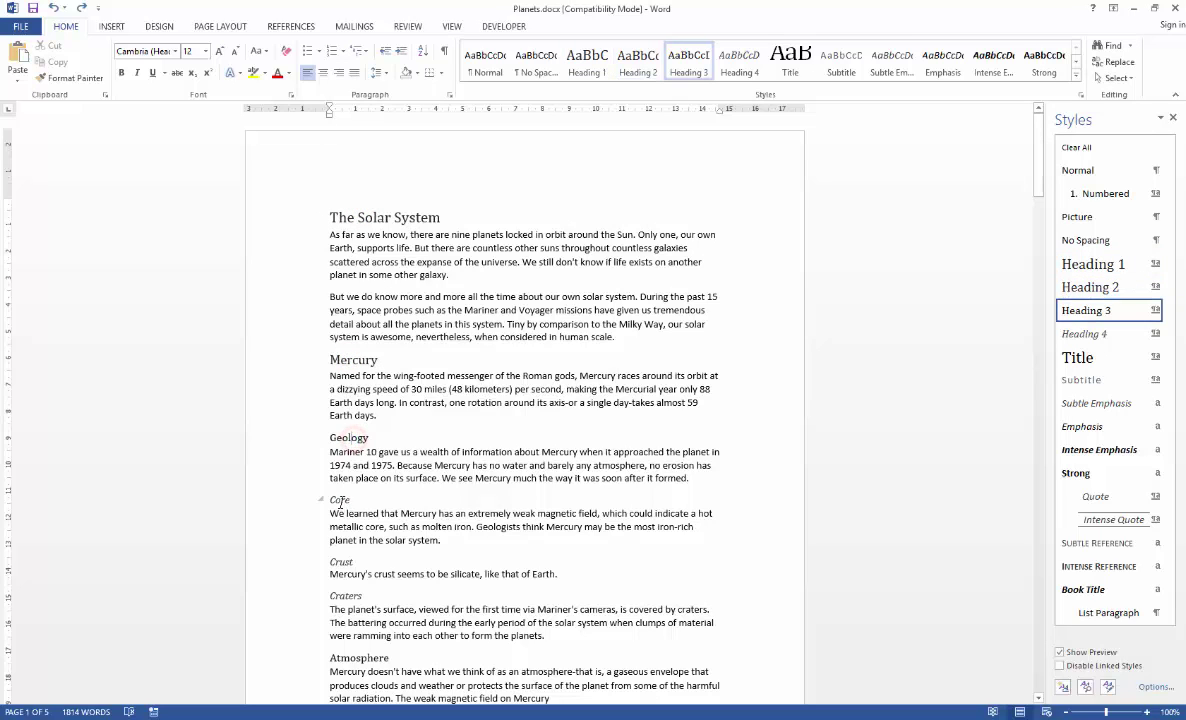
click(342, 499)
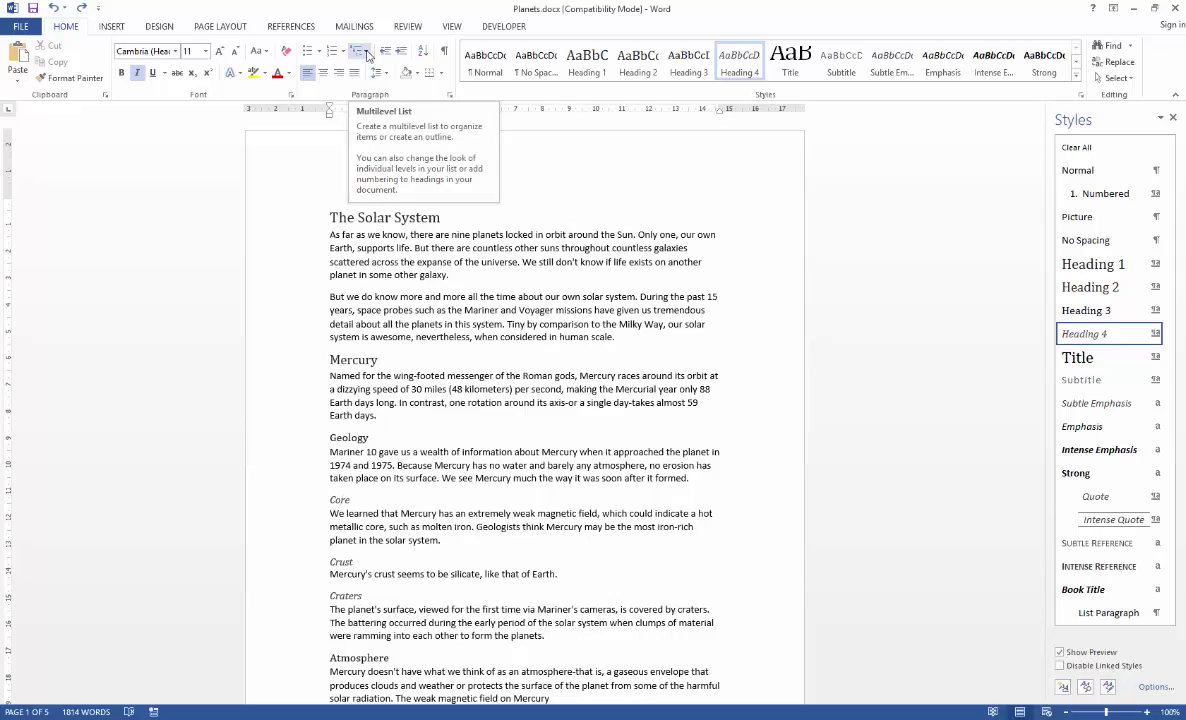
click(366, 54)
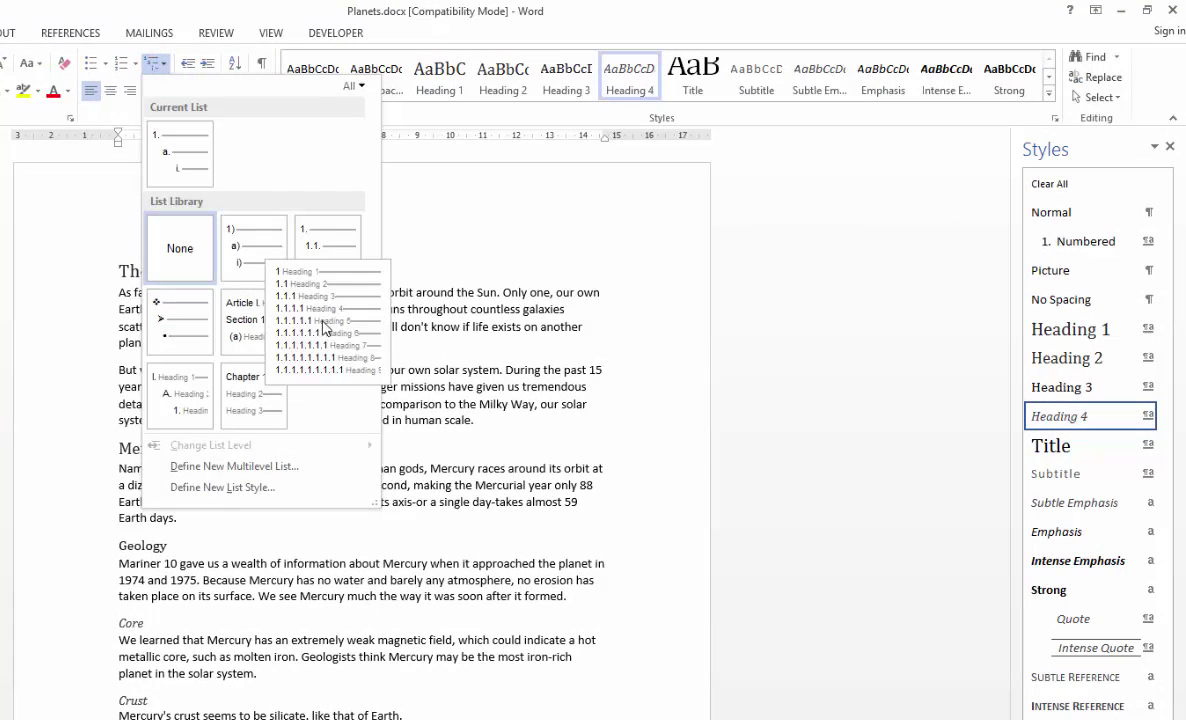
mouse_move(185, 320)
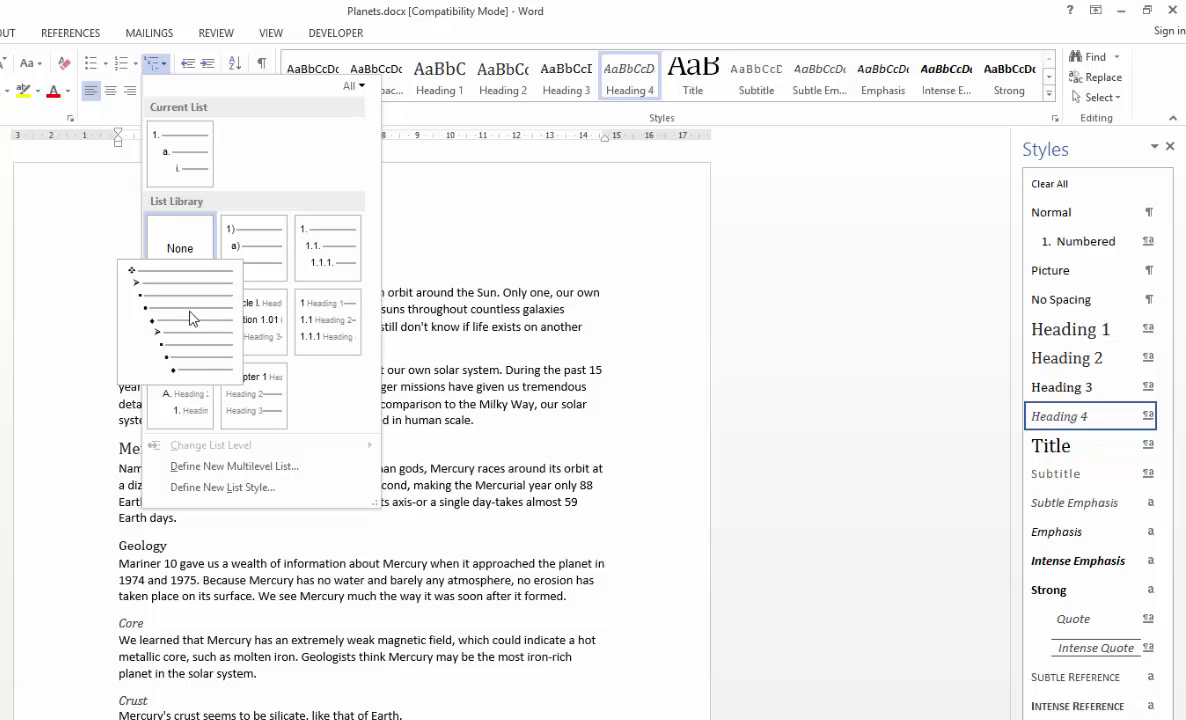
mouse_move(324, 322)
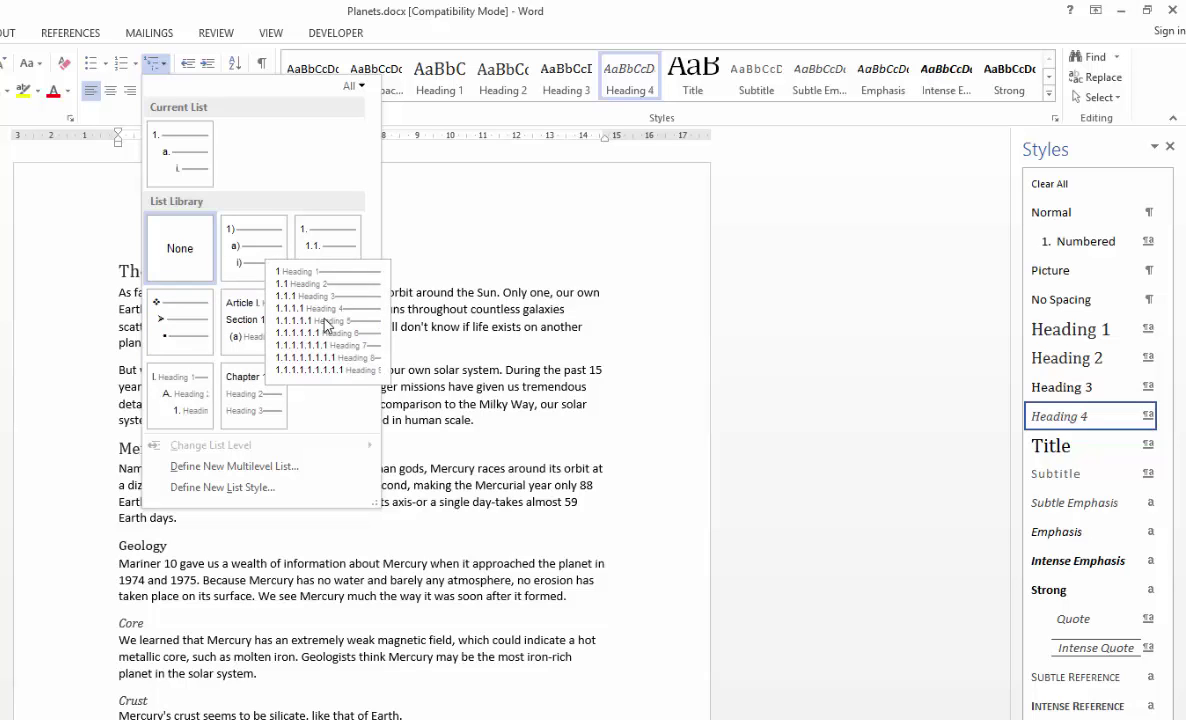
click(320, 314)
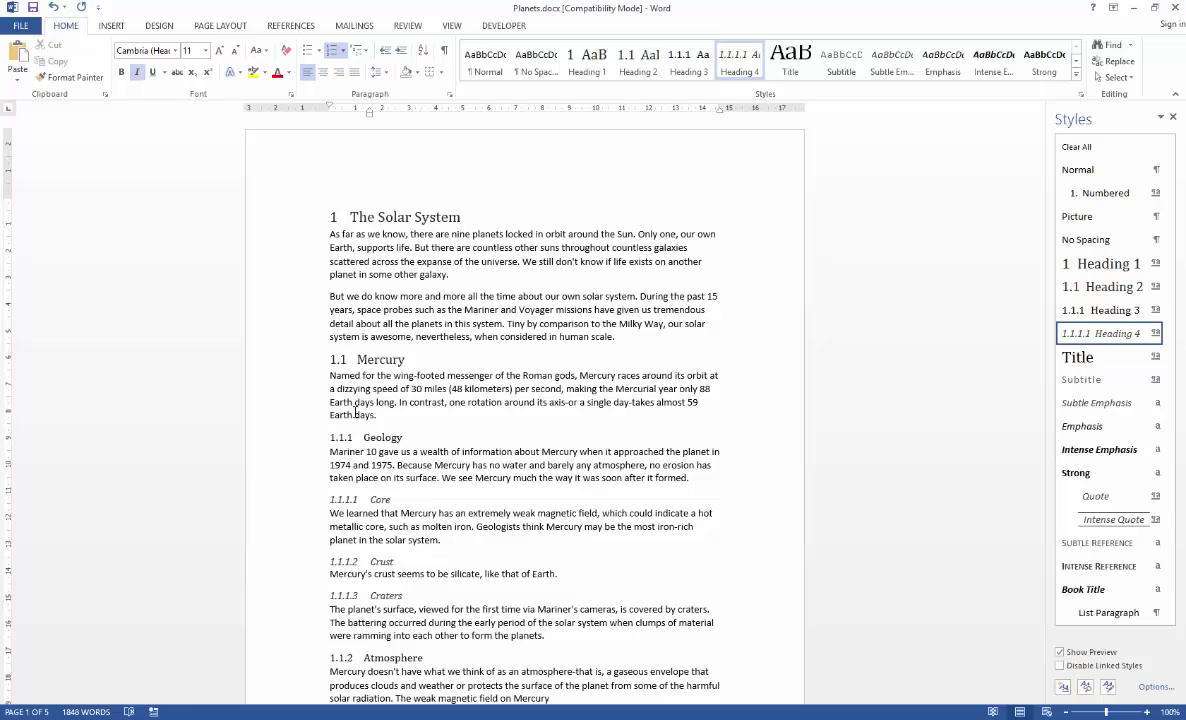
Restyle the Geology heading as Heading 2 and finally as Heading 1
click(383, 437)
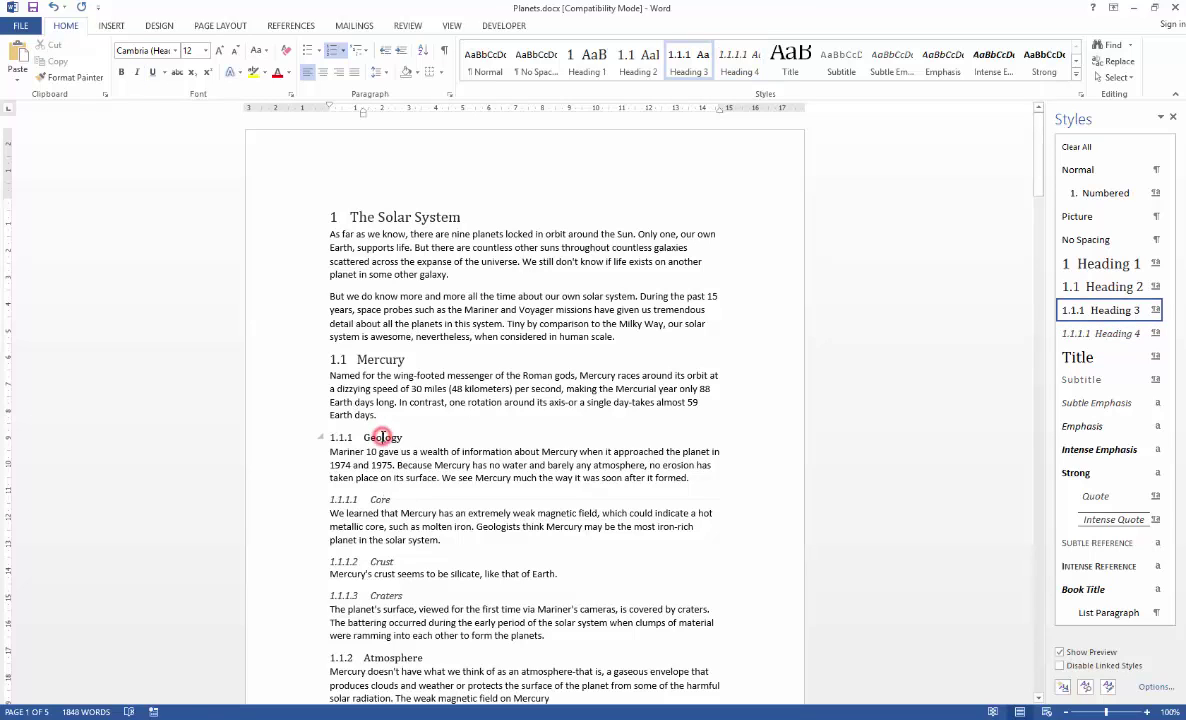
click(1133, 288)
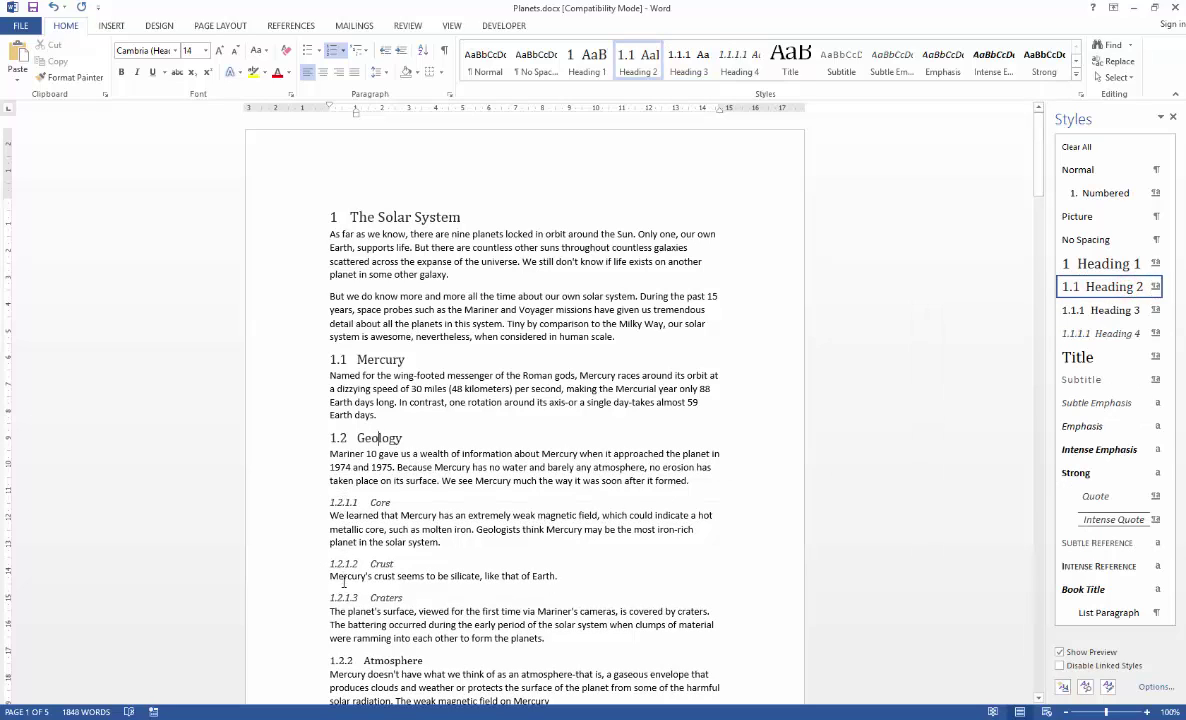
click(1127, 265)
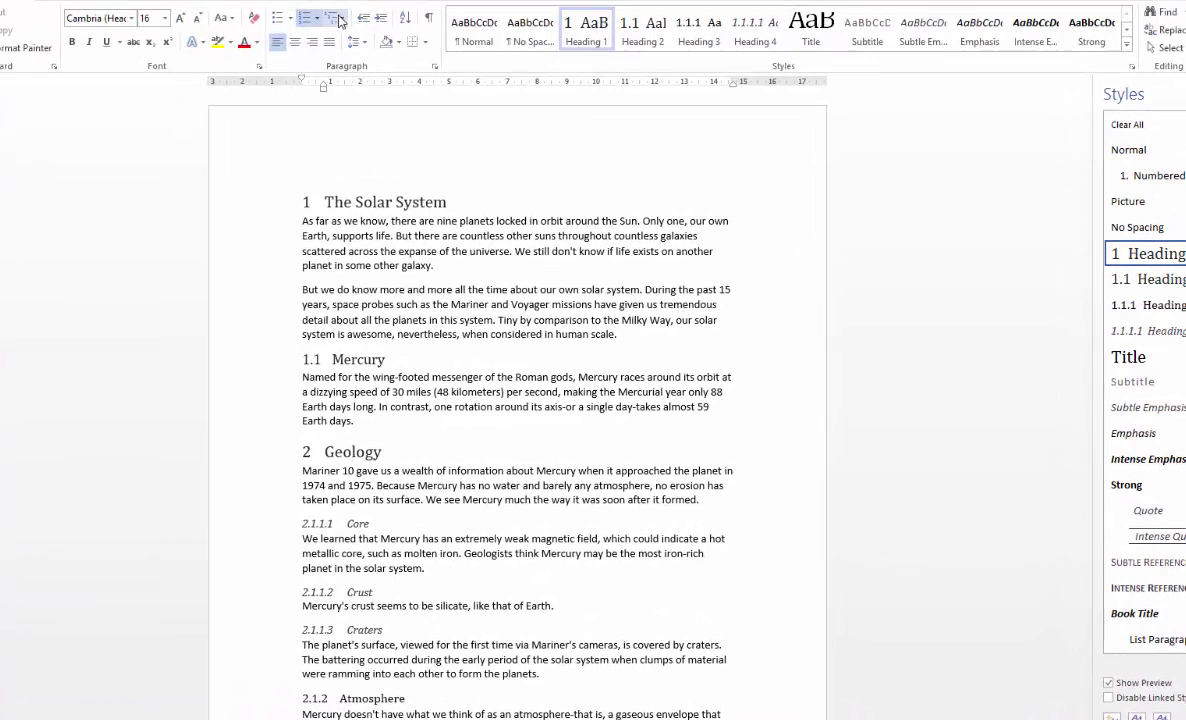
Define a new multilevel list whose level 1 number format has the word "Chapter" before the number
click(340, 19)
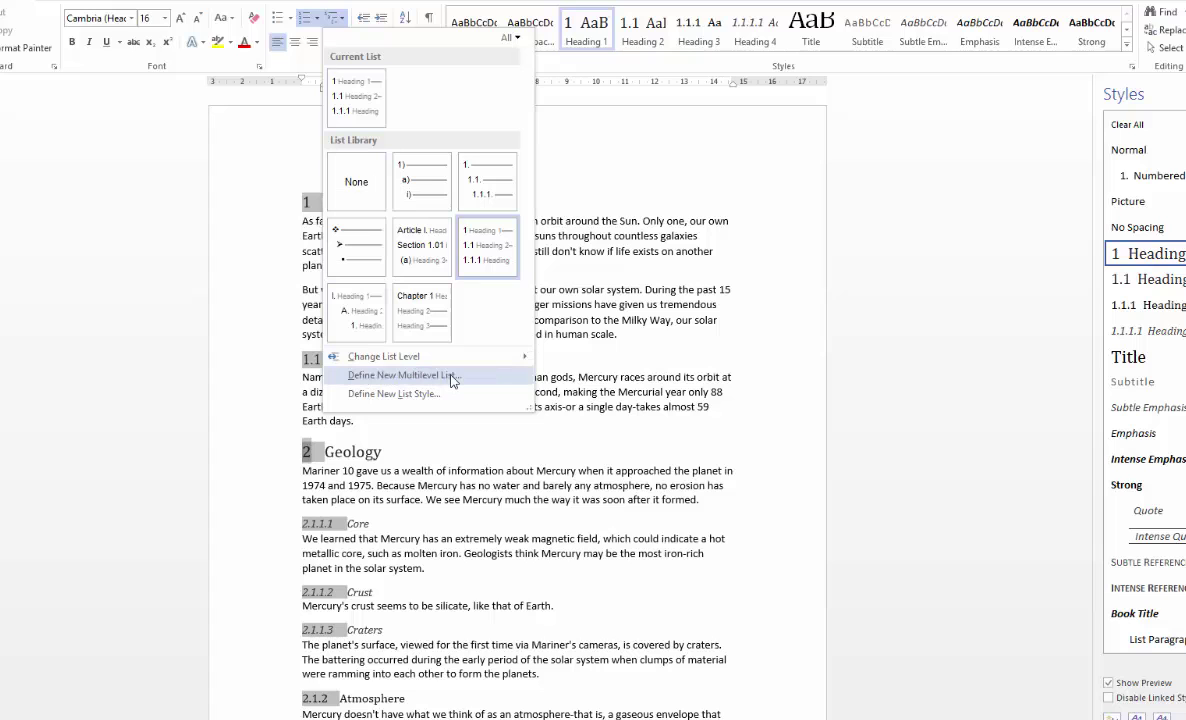
click(451, 378)
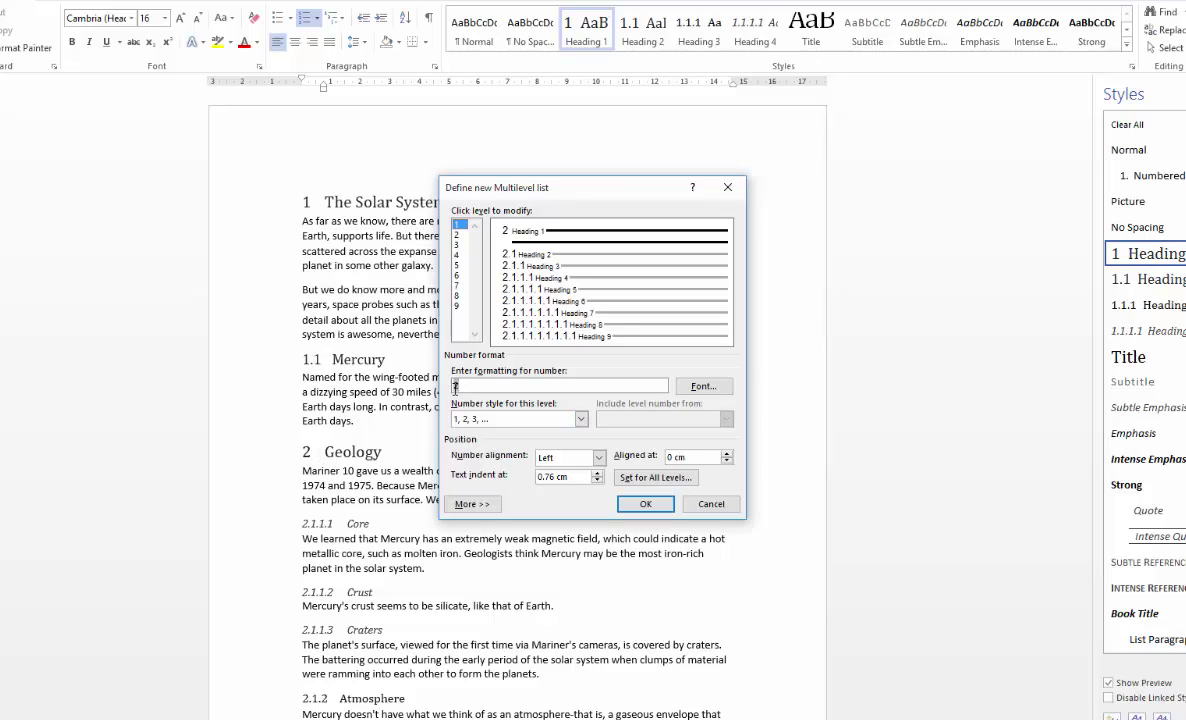
click(455, 387)
click(455, 386)
text(Chapter)
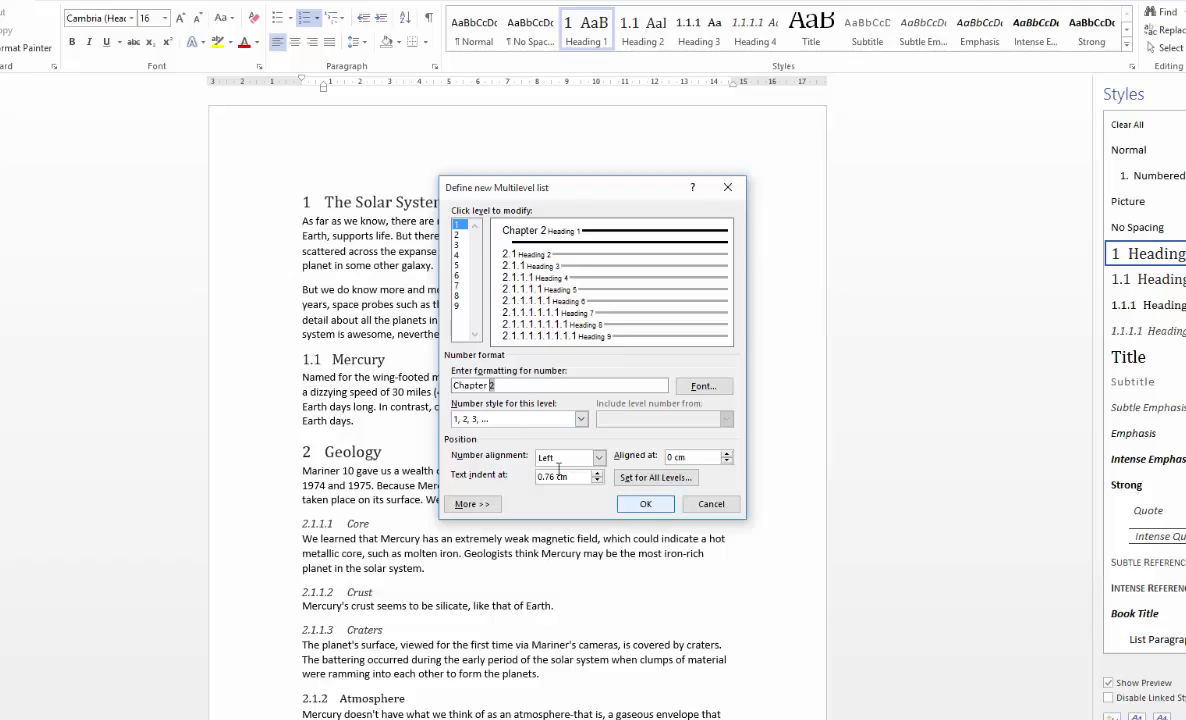
click(645, 503)
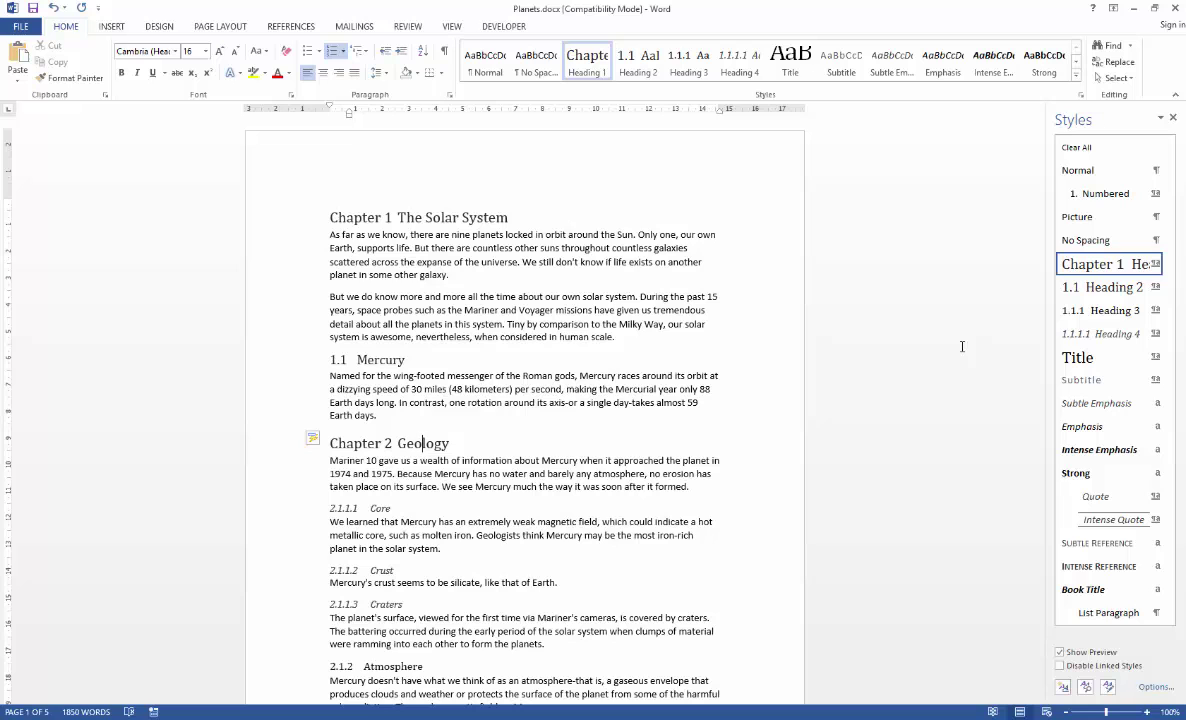
Open the recent document thesis template.dotx and show its full list of styles
click(13, 28)
click(28, 114)
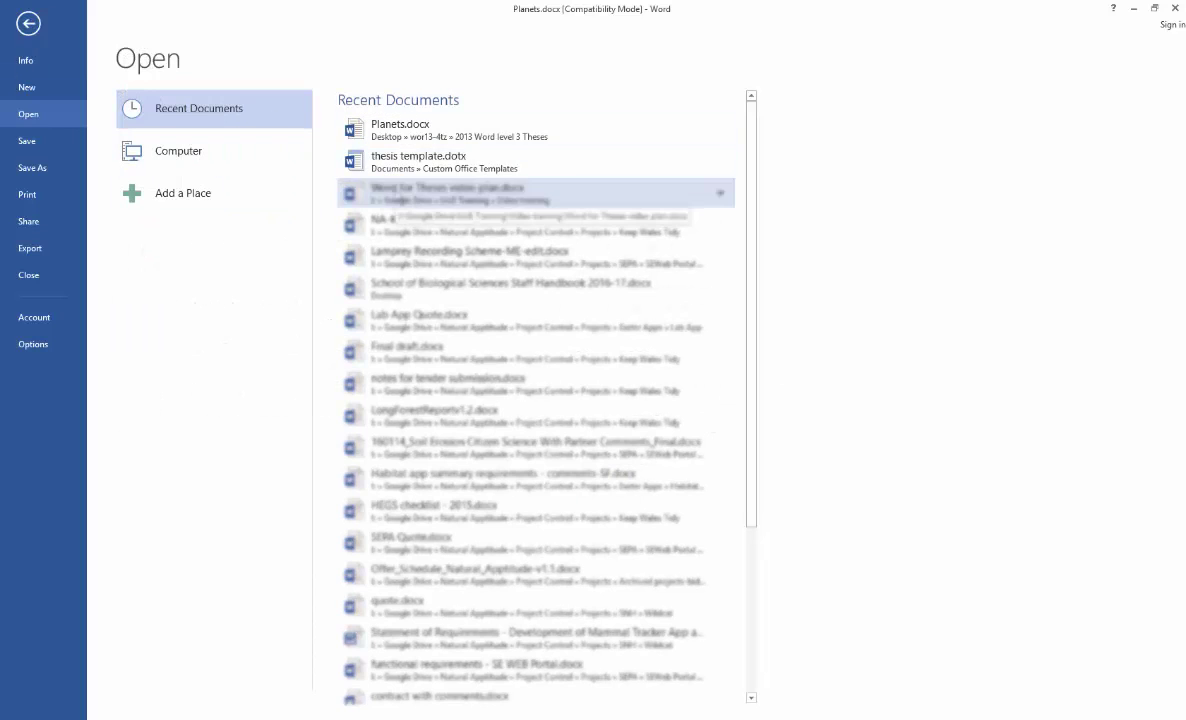
click(398, 160)
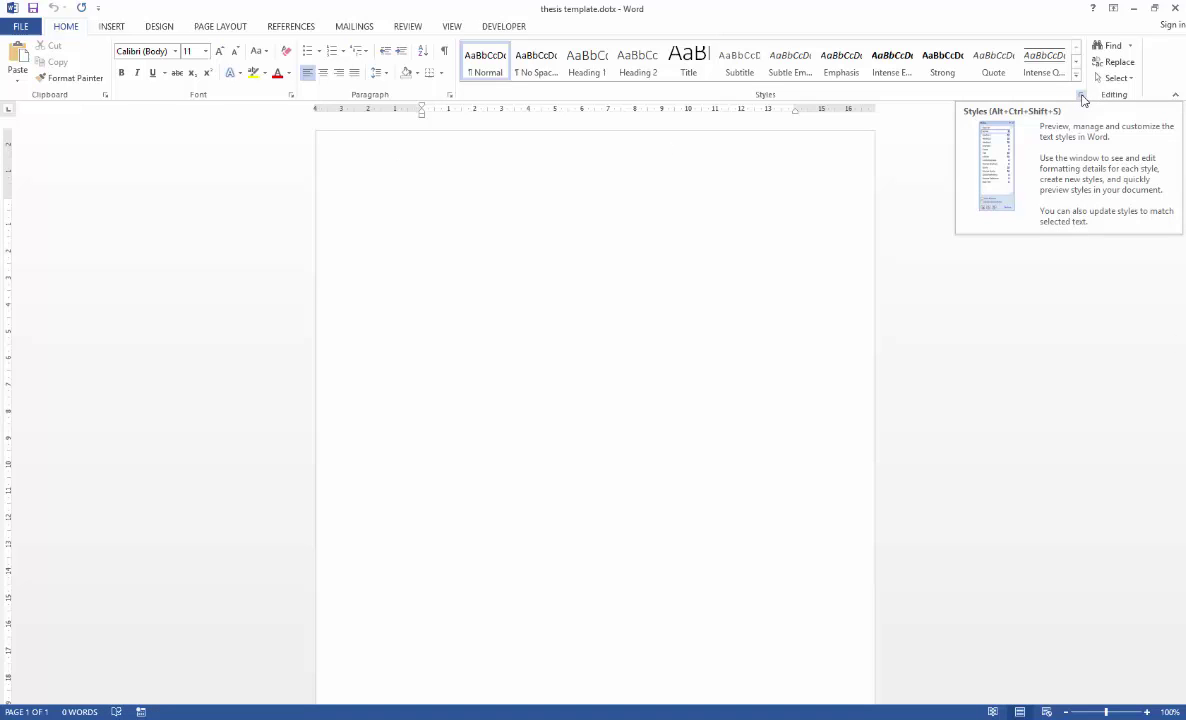
click(1081, 96)
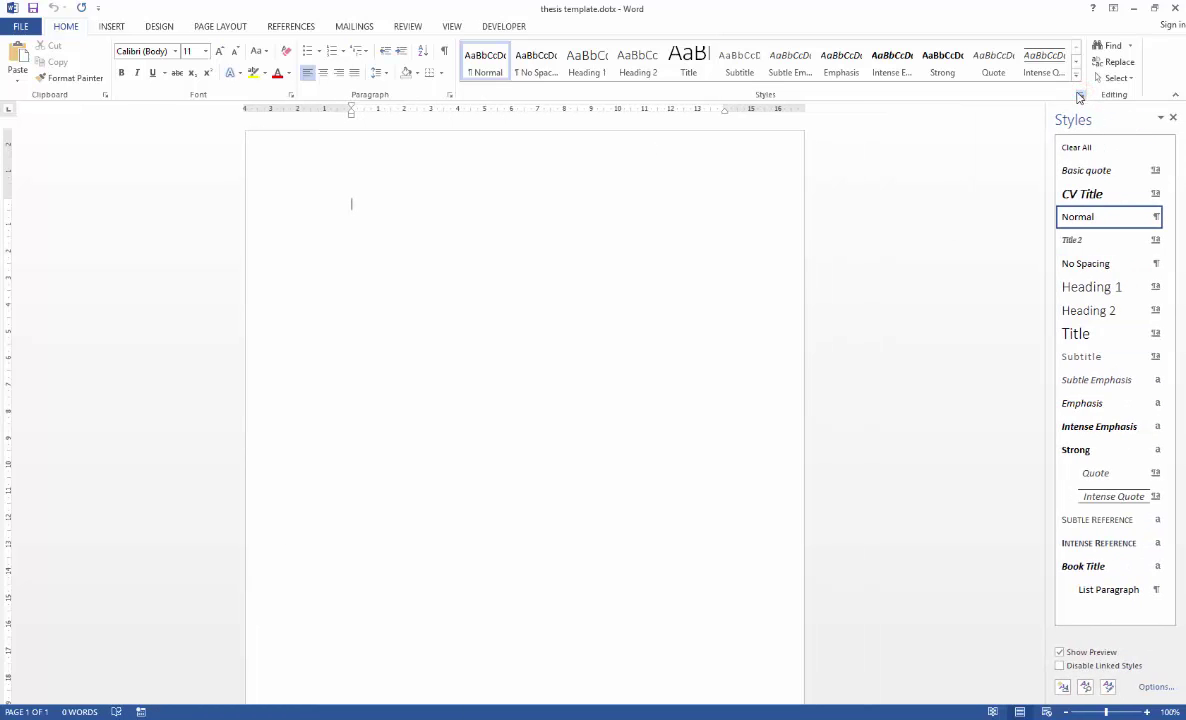
Apply the heading-linked 1, 1.1, 1.1.1 multilevel list in the template and put "Chapter" before its level 1 number
click(363, 50)
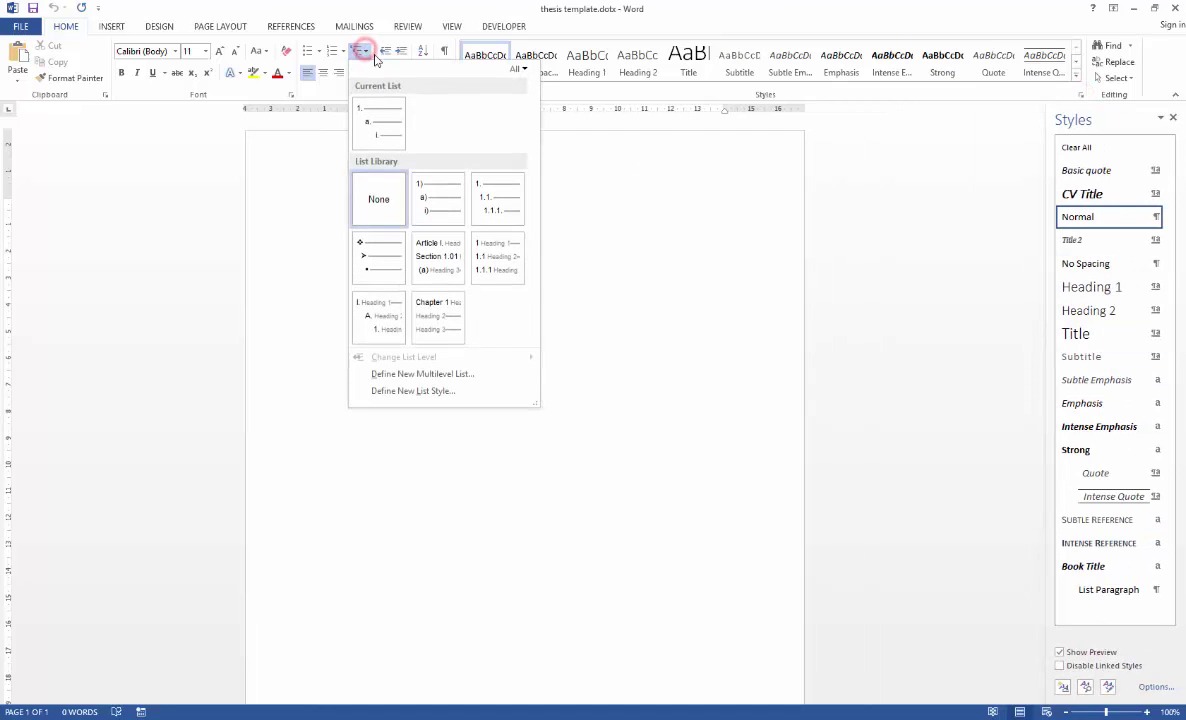
click(500, 262)
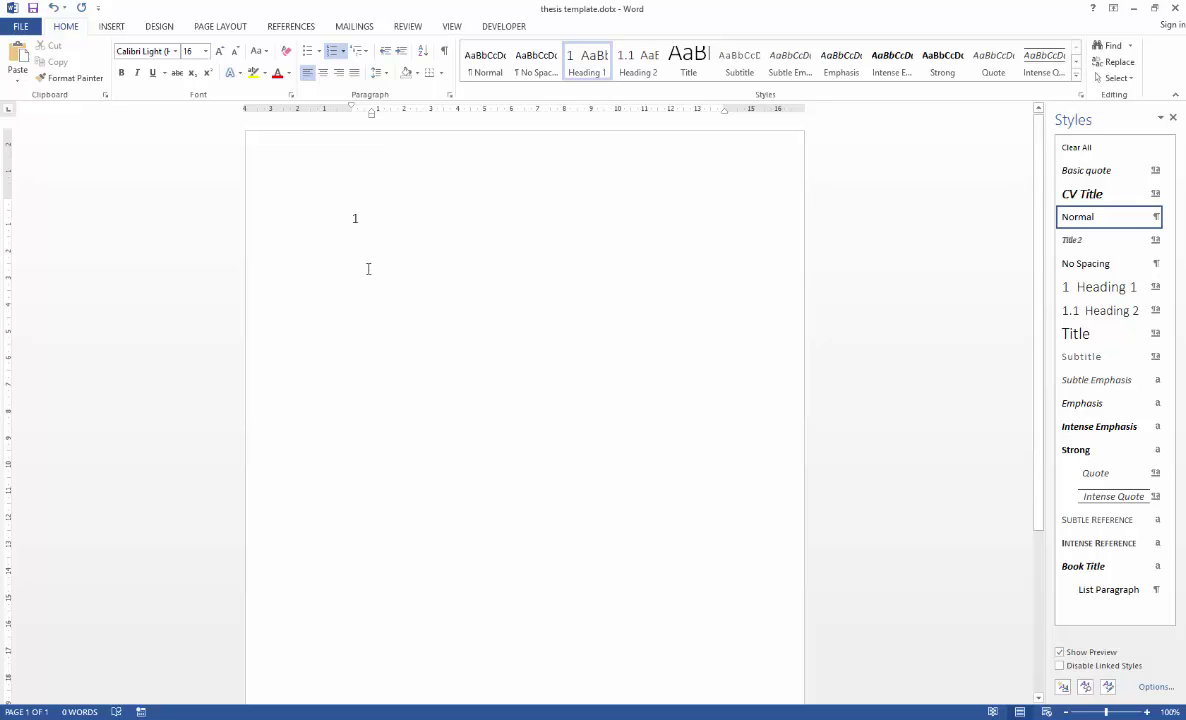
click(362, 50)
click(410, 374)
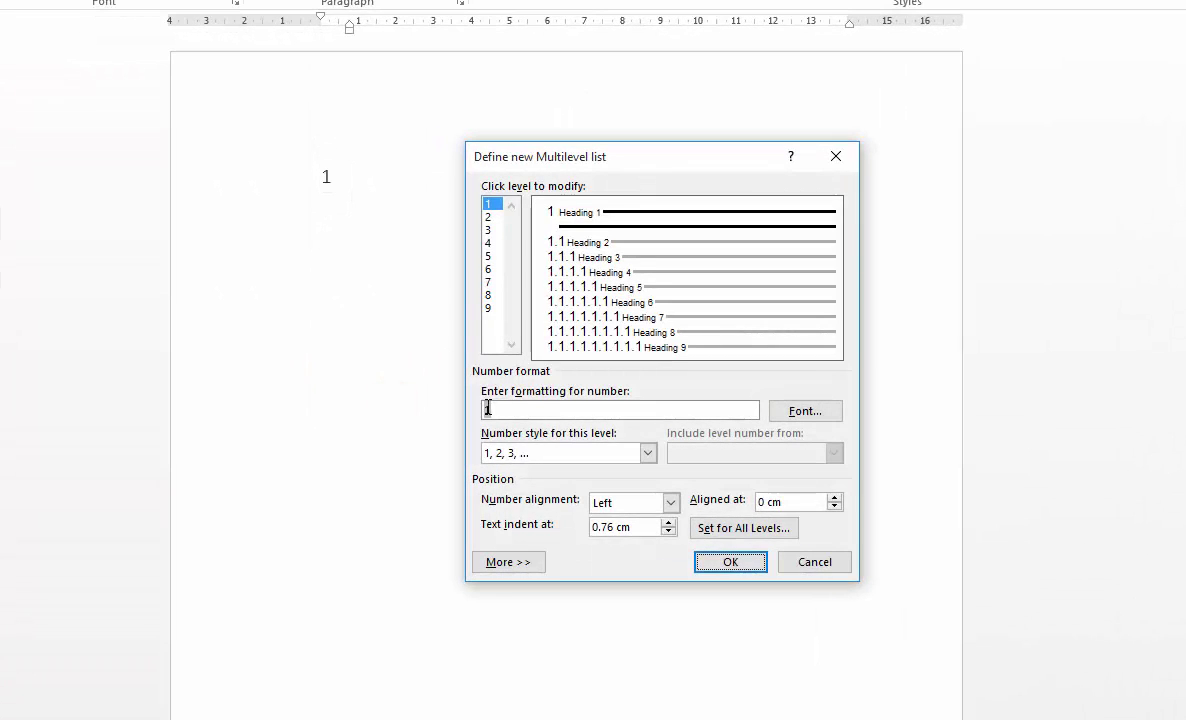
click(487, 409)
text(Chapter)
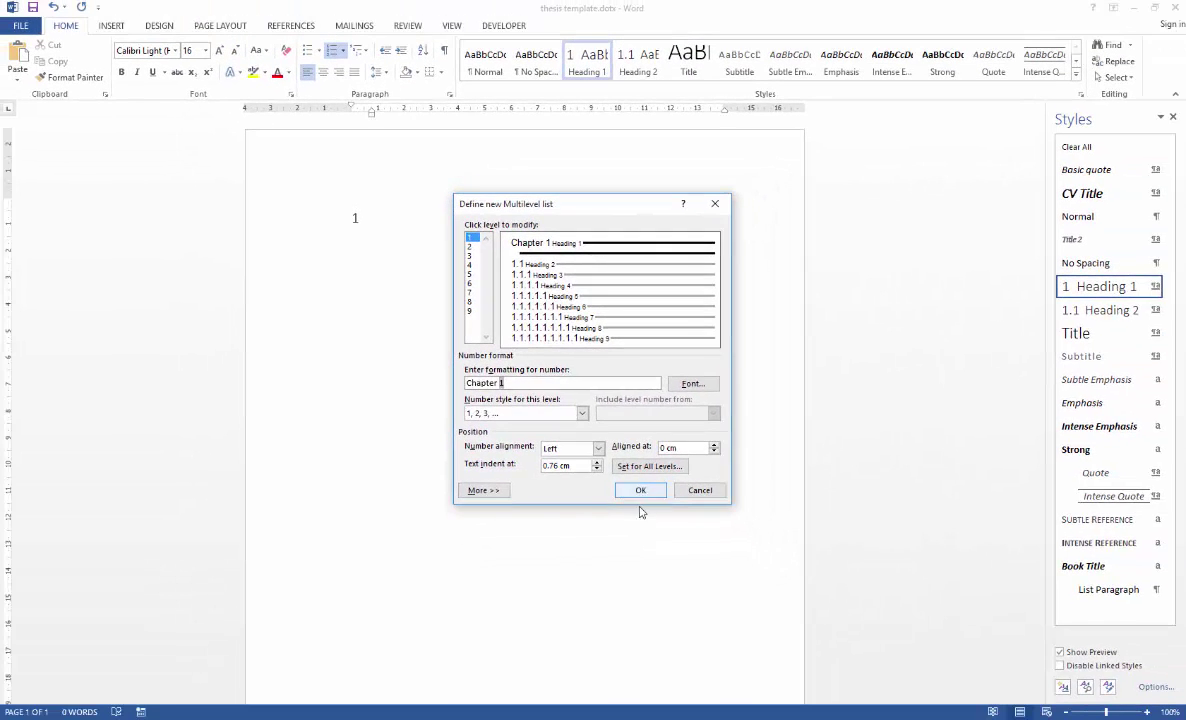
click(658, 504)
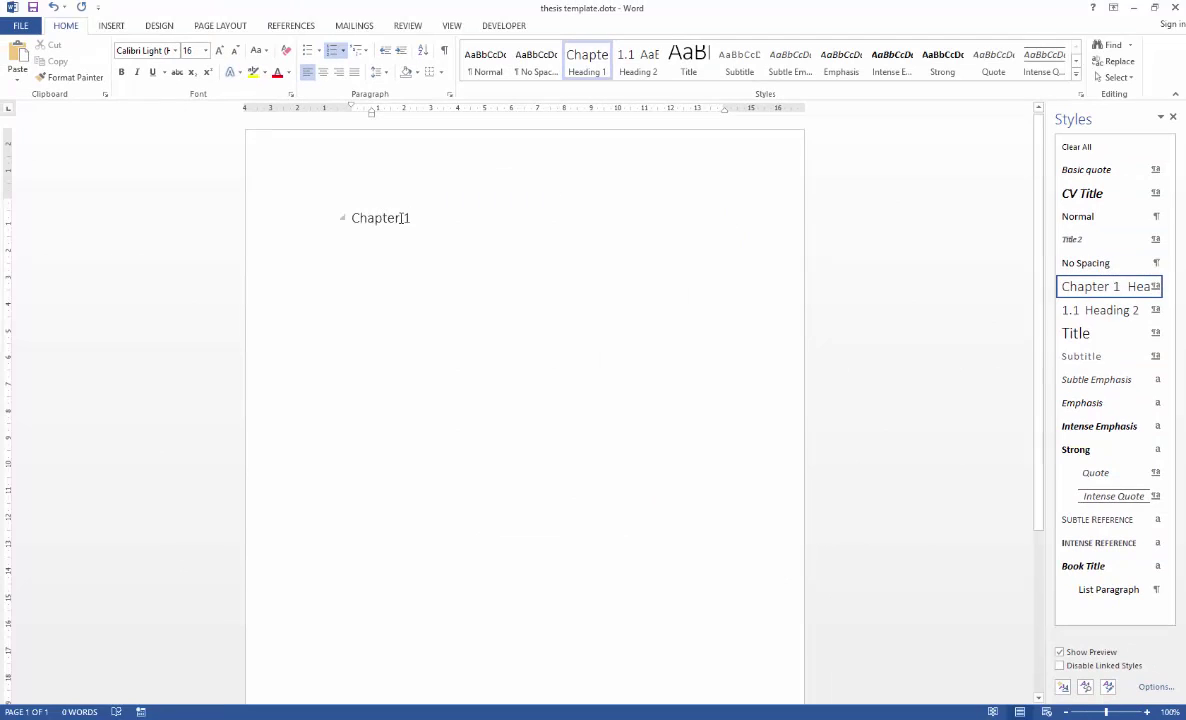
Set the template's empty numbered paragraph to the Normal style
click(487, 71)
click(482, 70)
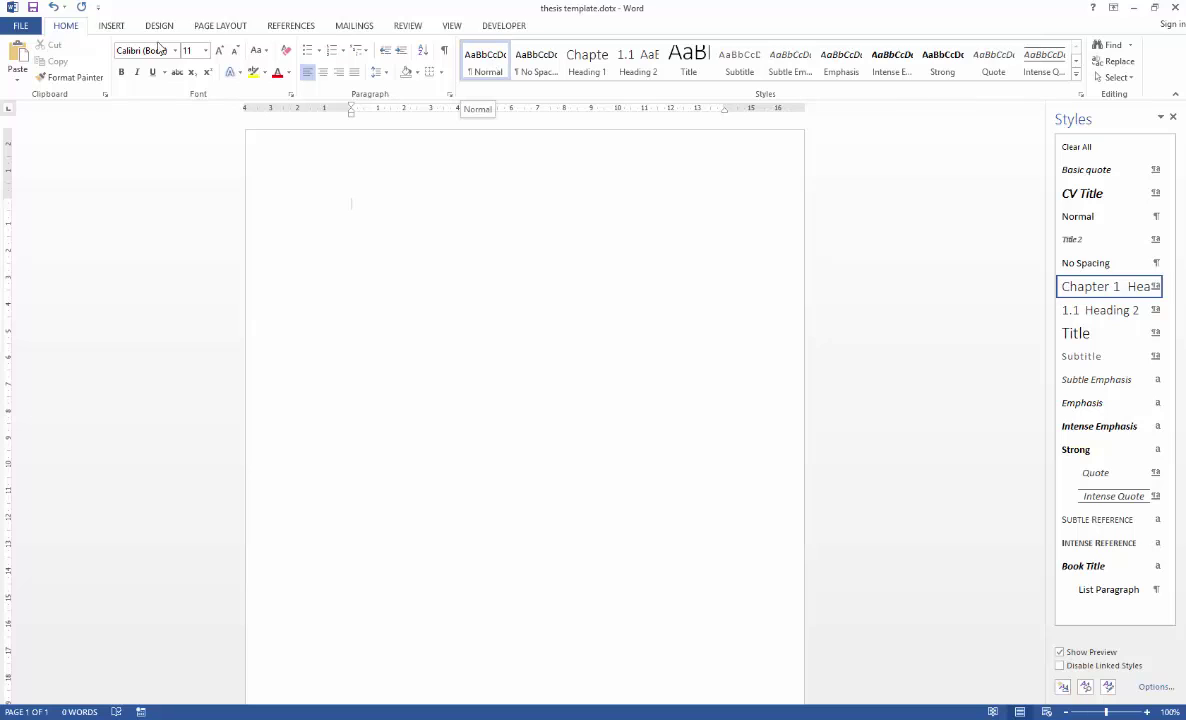
Save the thesis template and close it
click(33, 8)
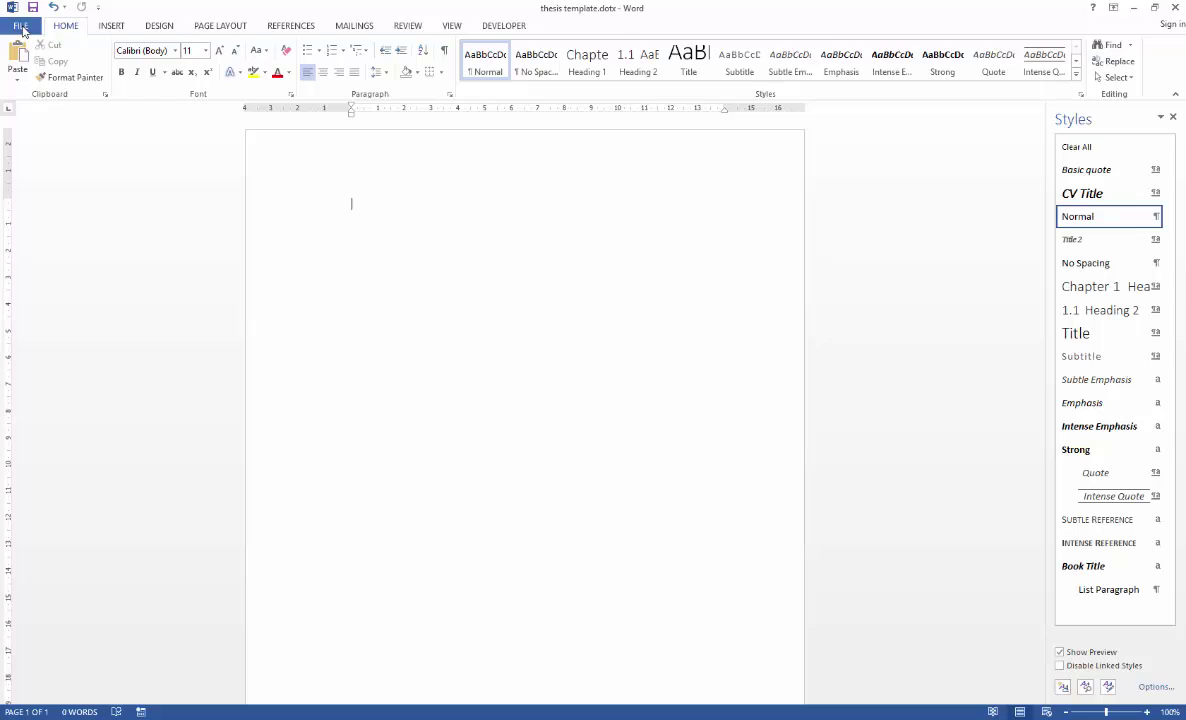
click(21, 27)
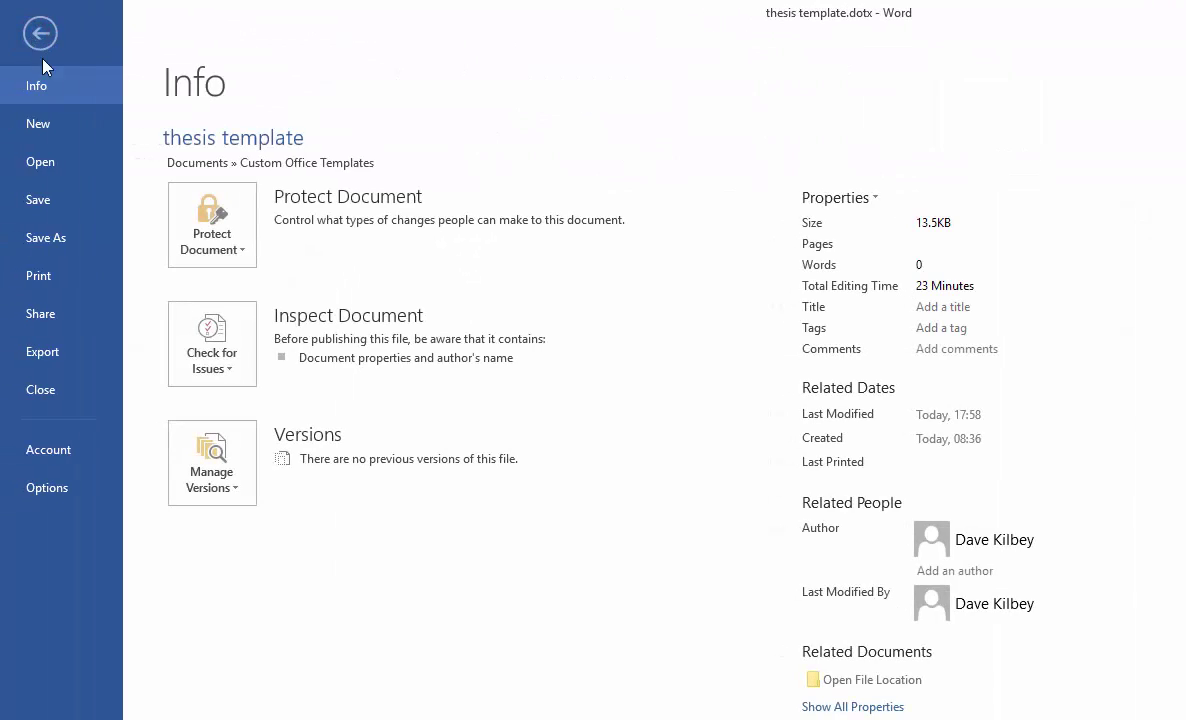
click(60, 392)
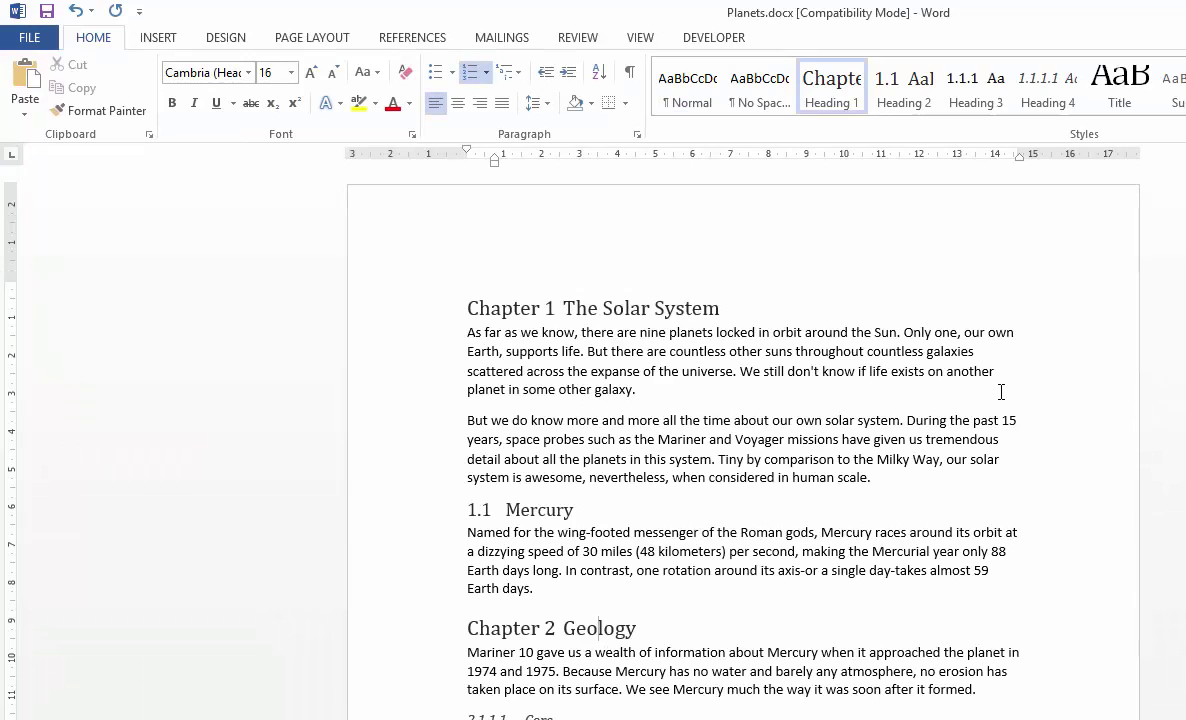